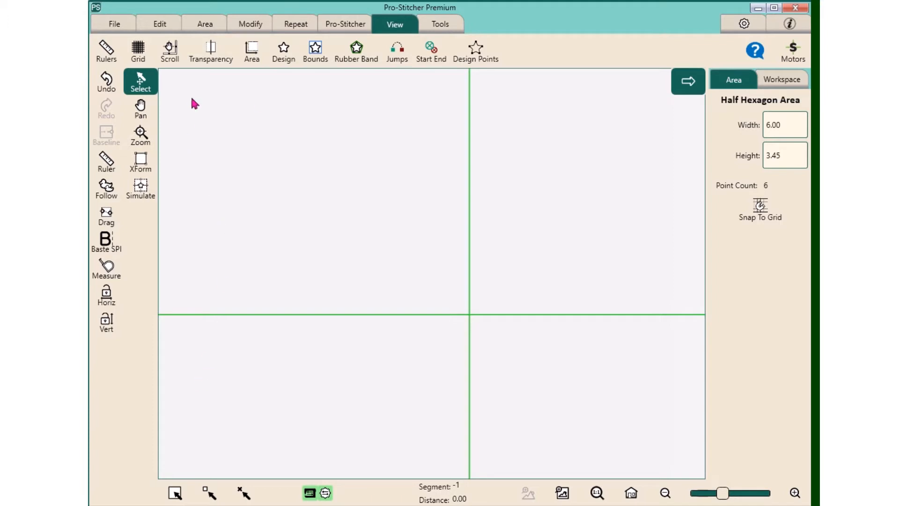
- Turn on the rulers and the grid for the workspace, and deselect the Half Hexagon Area
{"action": "left_click", "coordinate": [106, 53]}
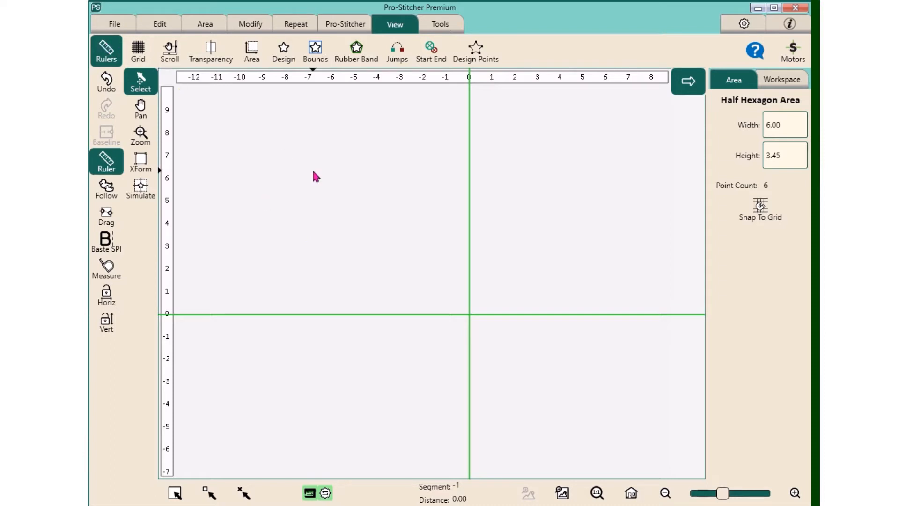
{"action": "left_click", "coordinate": [139, 52]}
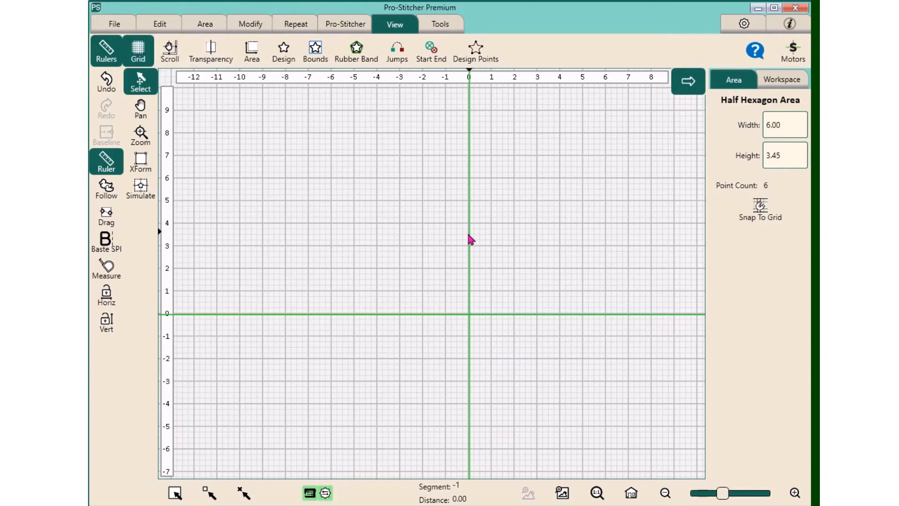
{"action": "scroll", "coordinate": [470, 239], "scroll_direction": "up", "scroll_amount": 3}
{"action": "scroll", "coordinate": [470, 236], "scroll_direction": "up", "scroll_amount": 1}
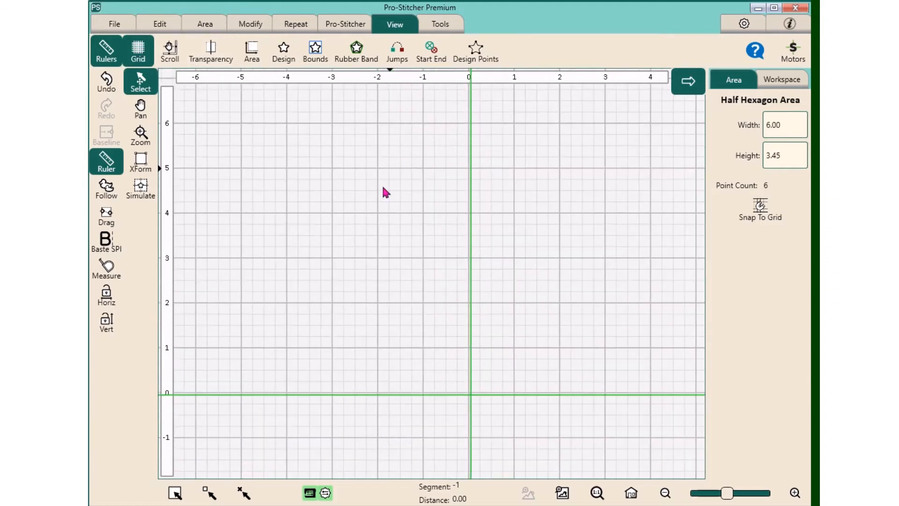
{"action": "scroll", "coordinate": [417, 210], "scroll_direction": "down", "scroll_amount": 2}
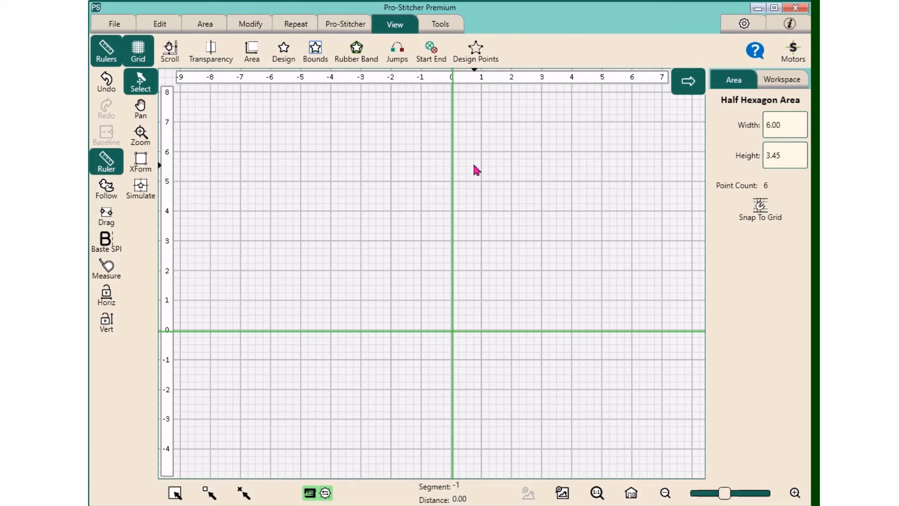
{"action": "scroll", "coordinate": [457, 216], "scroll_direction": "up", "scroll_amount": 1}
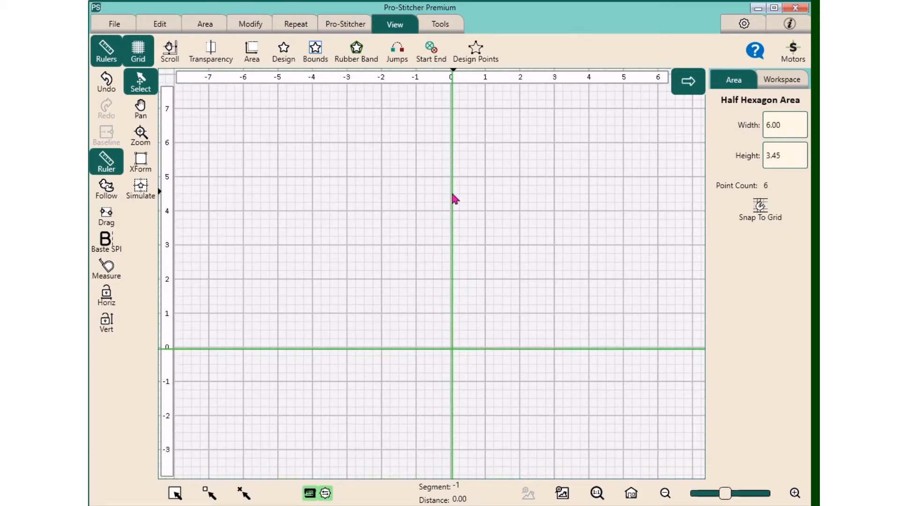
{"action": "left_click", "coordinate": [596, 493]}
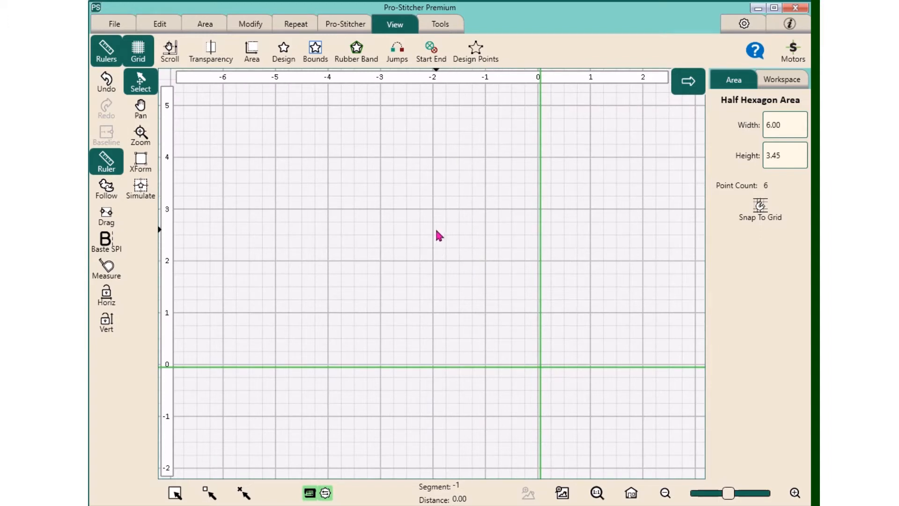
{"action": "scroll", "coordinate": [436, 230], "scroll_direction": "down", "scroll_amount": 3}
{"action": "left_click", "coordinate": [299, 157]}
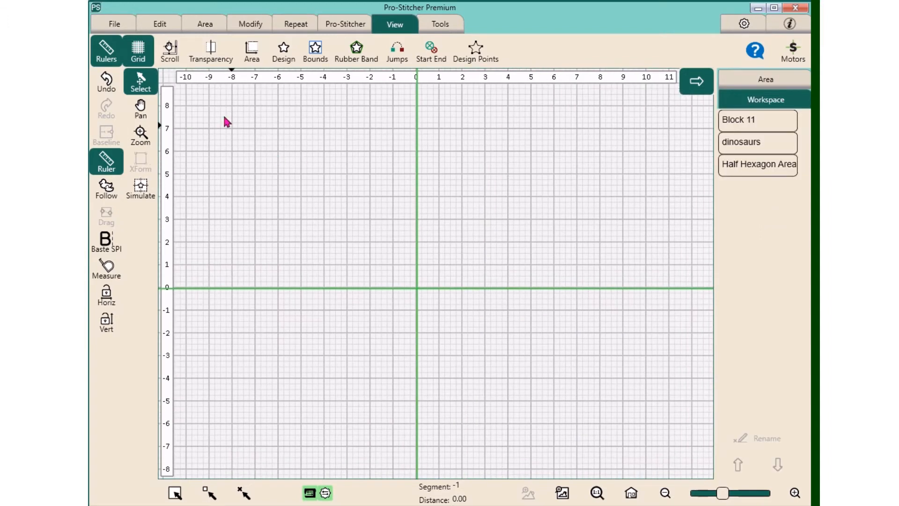
- Display the scroll bars and shift the workspace vertically and horizontally with them
{"action": "left_click", "coordinate": [170, 55]}
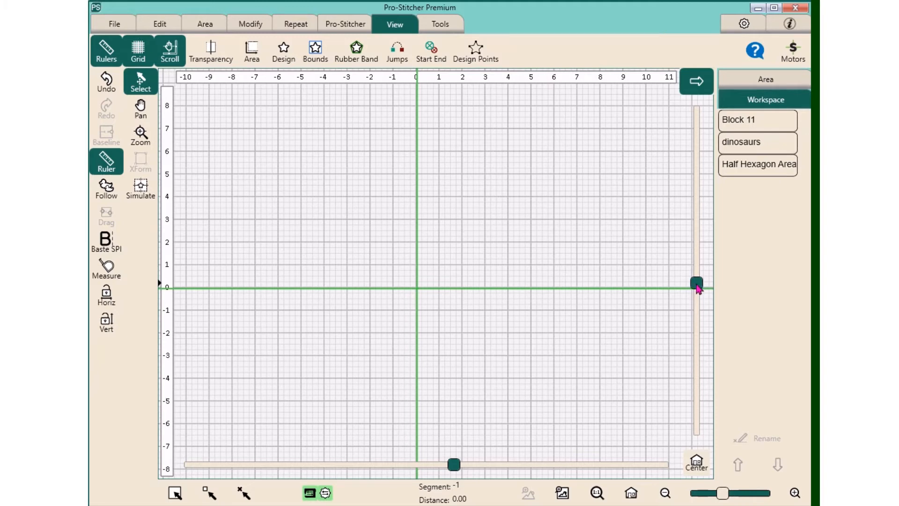
{"action": "mouse_move", "coordinate": [697, 288]}
{"action": "left_mouse_down"}
{"action": "mouse_move", "coordinate": [697, 259]}
{"action": "mouse_move", "coordinate": [697, 294]}
{"action": "left_mouse_up"}
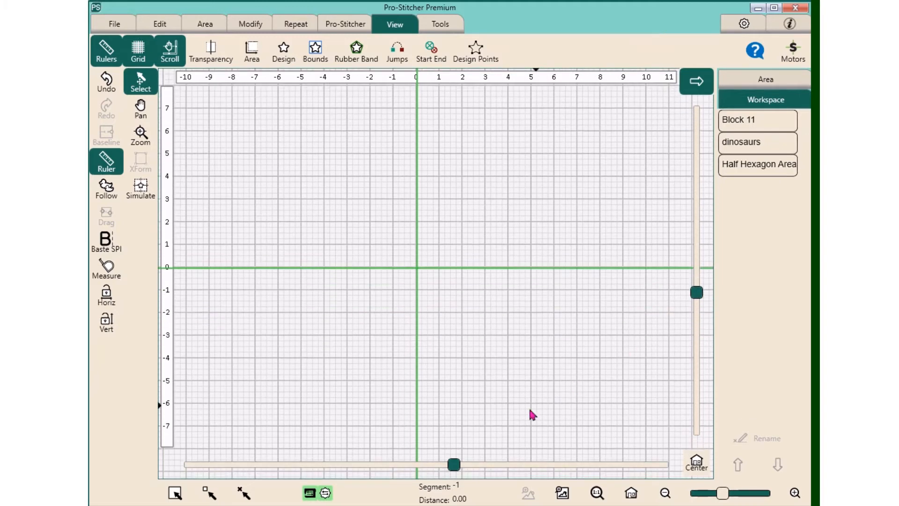
{"action": "mouse_move", "coordinate": [454, 465]}
{"action": "left_mouse_down"}
{"action": "mouse_move", "coordinate": [408, 465]}
{"action": "mouse_move", "coordinate": [444, 466]}
{"action": "left_mouse_up"}
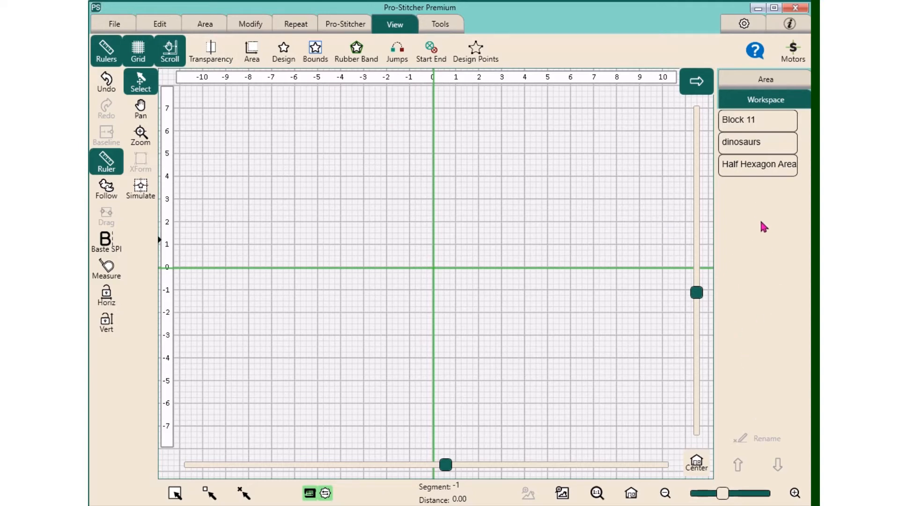
- Turn on transparency and widen the side pane that lists the workspace objects
{"action": "left_click", "coordinate": [213, 55]}
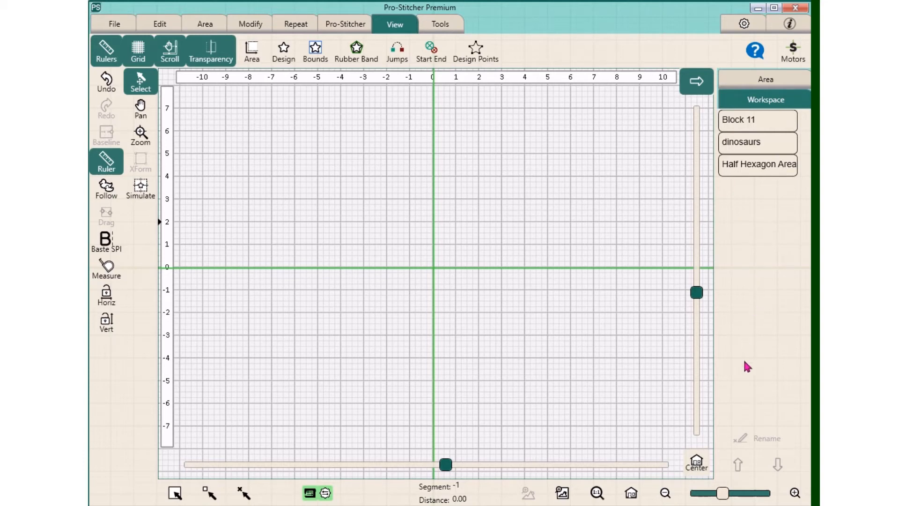
{"action": "left_click", "coordinate": [698, 88]}
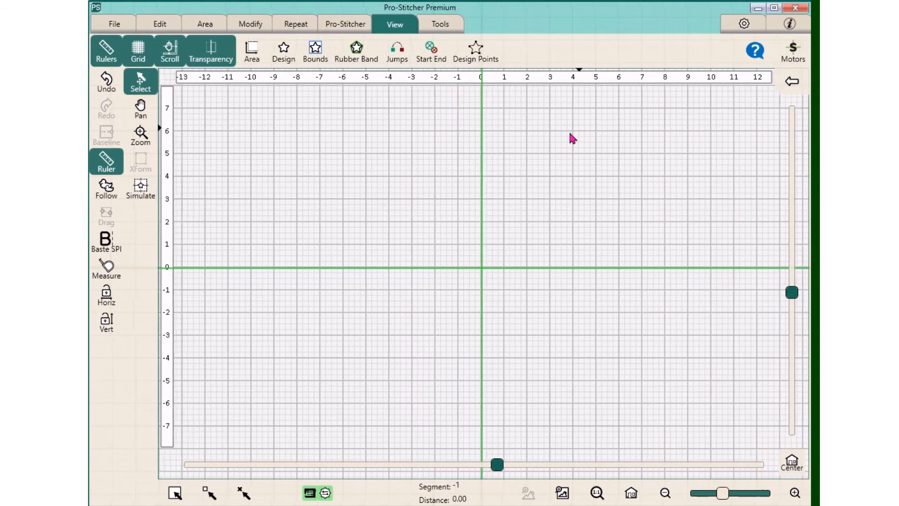
{"action": "left_click", "coordinate": [789, 82]}
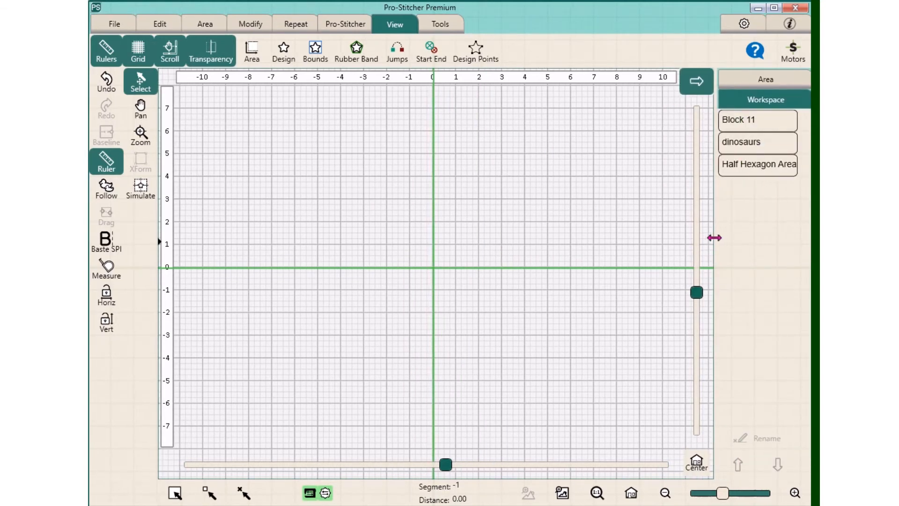
{"action": "left_click_drag", "start_coordinate": [713, 237], "coordinate": [668, 239]}
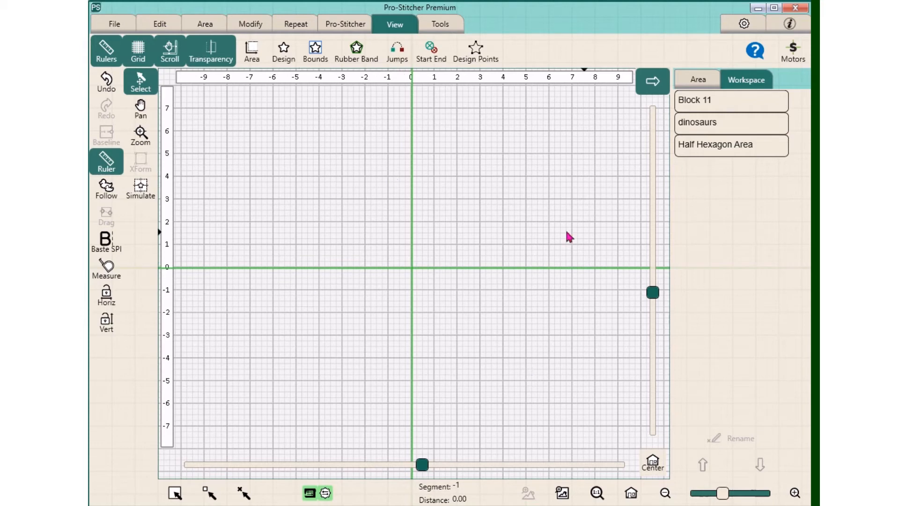
- Display the area and the designs in the workspace, and select Block 11
{"action": "left_click", "coordinate": [253, 53]}
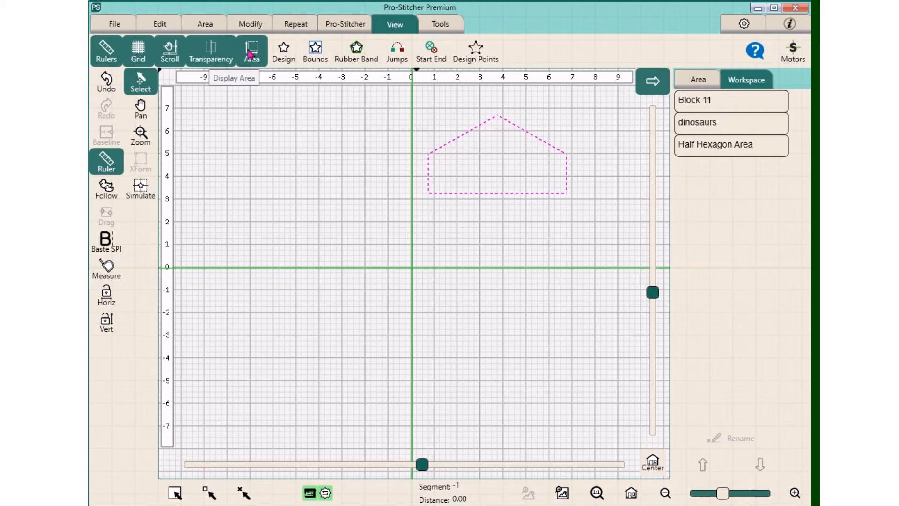
{"action": "left_click", "coordinate": [288, 63]}
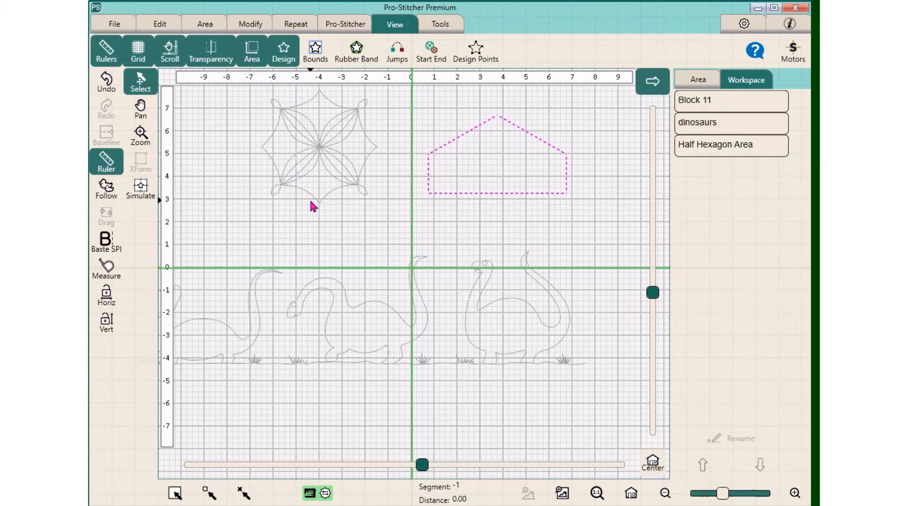
{"action": "left_click", "coordinate": [652, 461]}
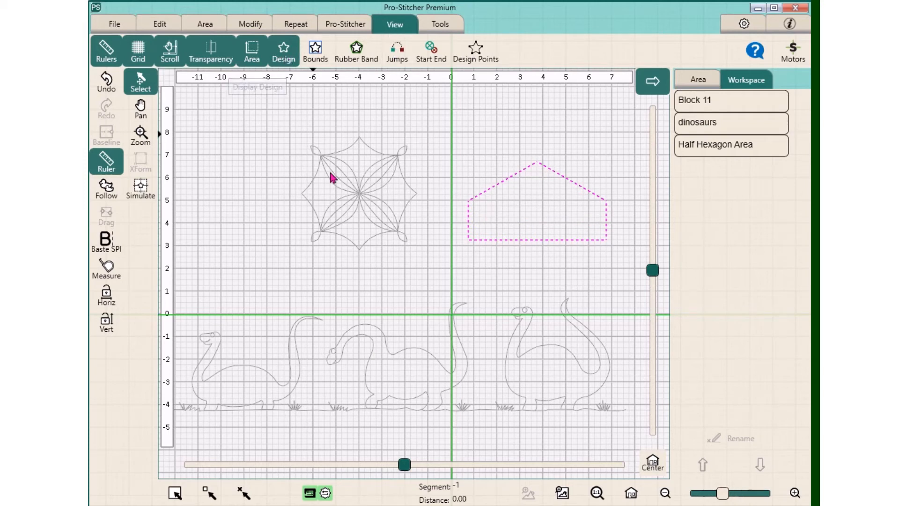
{"action": "left_click", "coordinate": [369, 206]}
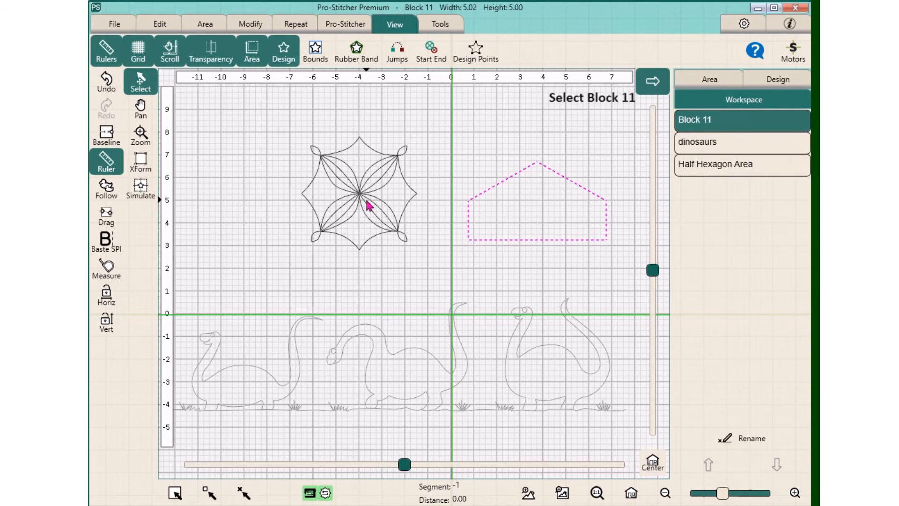
- Display the bounds and rubber band outlines around Block 11 for comparison, and hide both again
{"action": "left_click", "coordinate": [315, 52]}
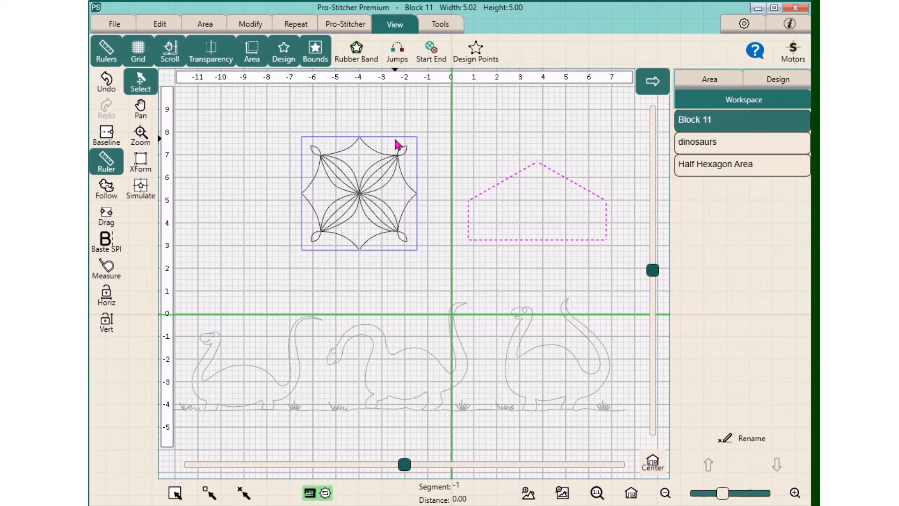
{"action": "left_click", "coordinate": [322, 57]}
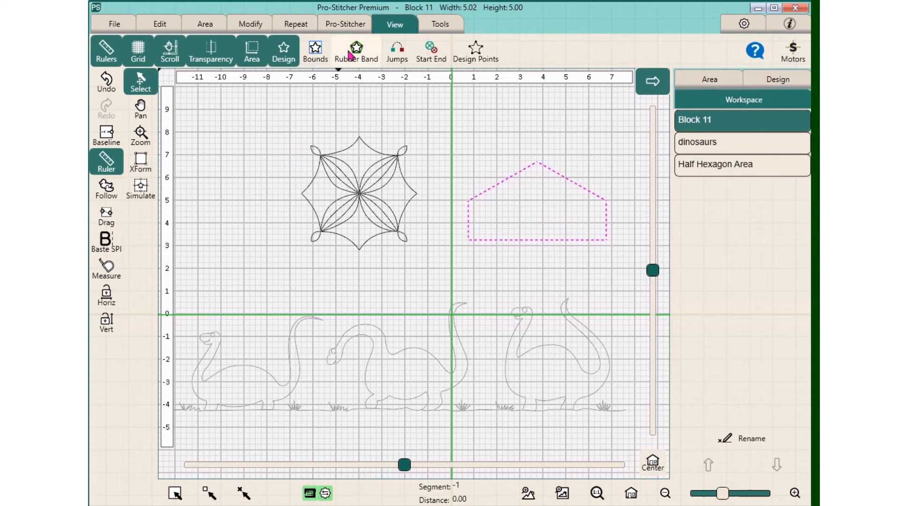
{"action": "left_click", "coordinate": [349, 55]}
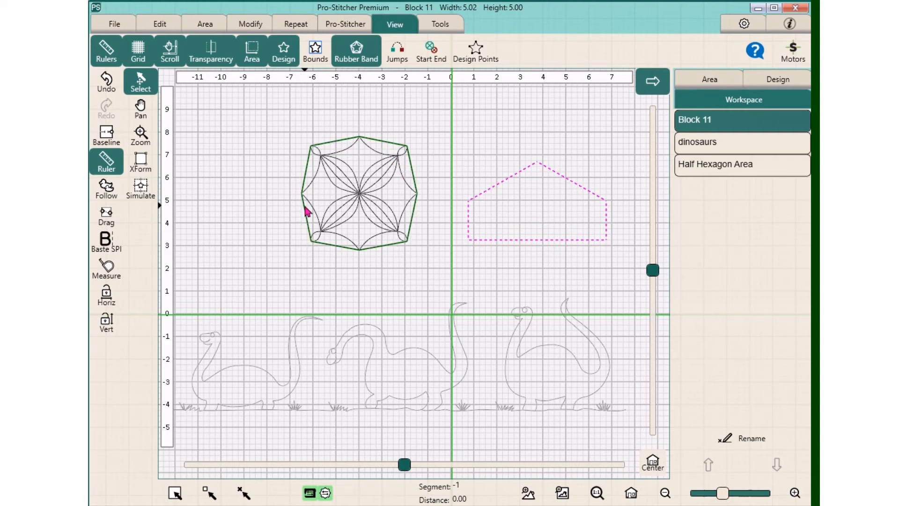
{"action": "left_click", "coordinate": [318, 54]}
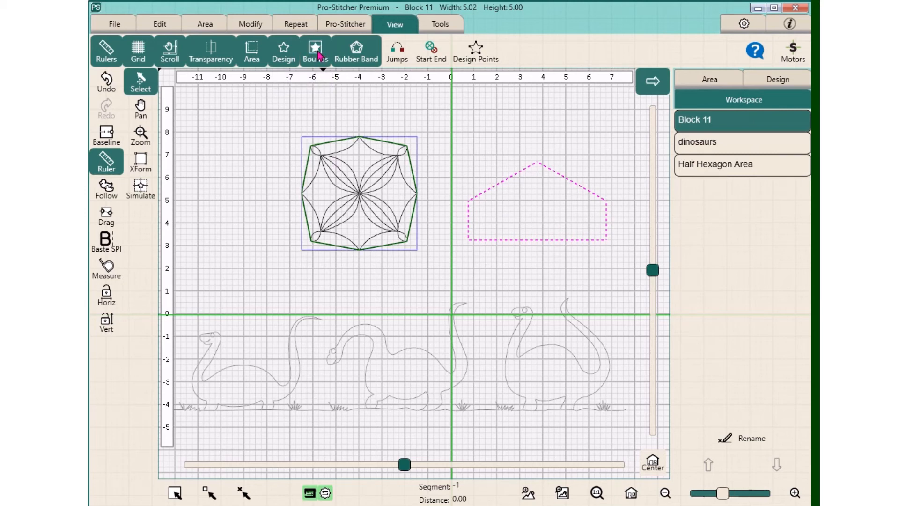
{"action": "left_click", "coordinate": [318, 54]}
{"action": "left_click", "coordinate": [358, 62]}
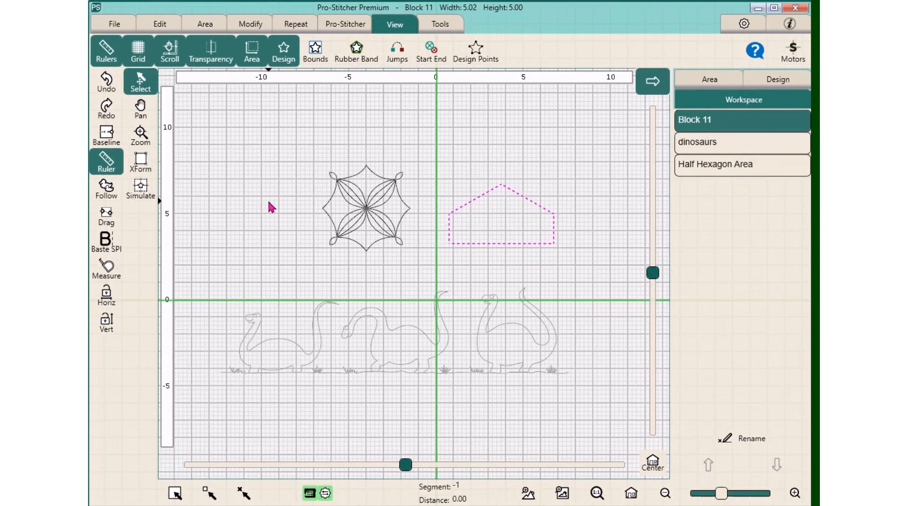
- Display the jumps and the start and end points, with the dinosaurs design added to the Block 11 selection as a group
{"action": "left_click", "coordinate": [390, 56]}
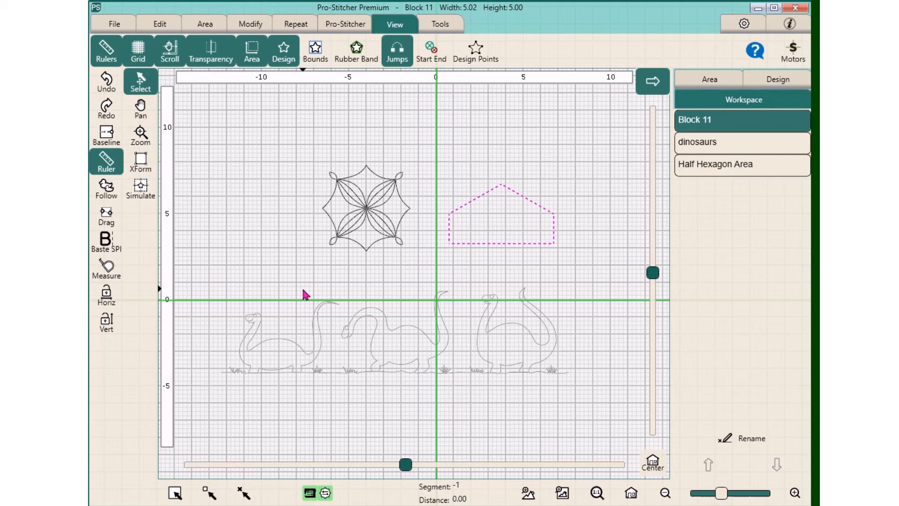
{"action": "left_click", "coordinate": [317, 338], "text": "ctrl"}
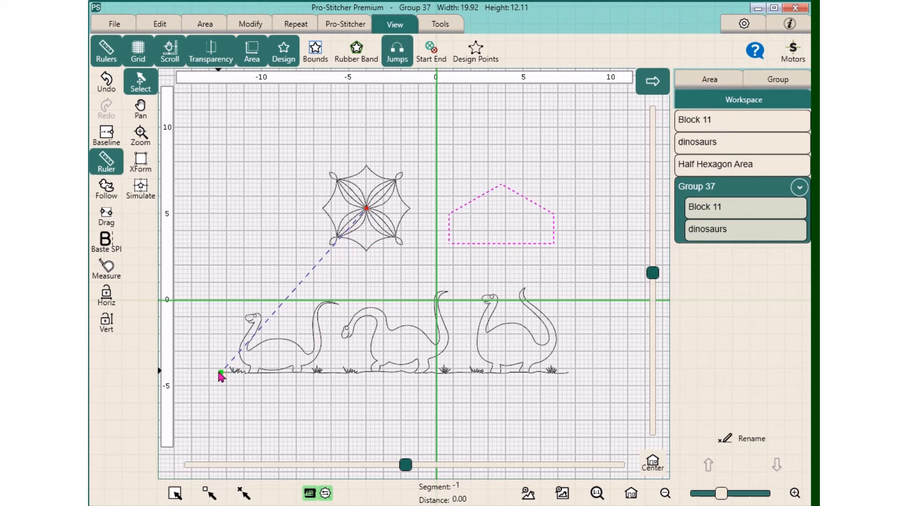
{"action": "left_click", "coordinate": [432, 56]}
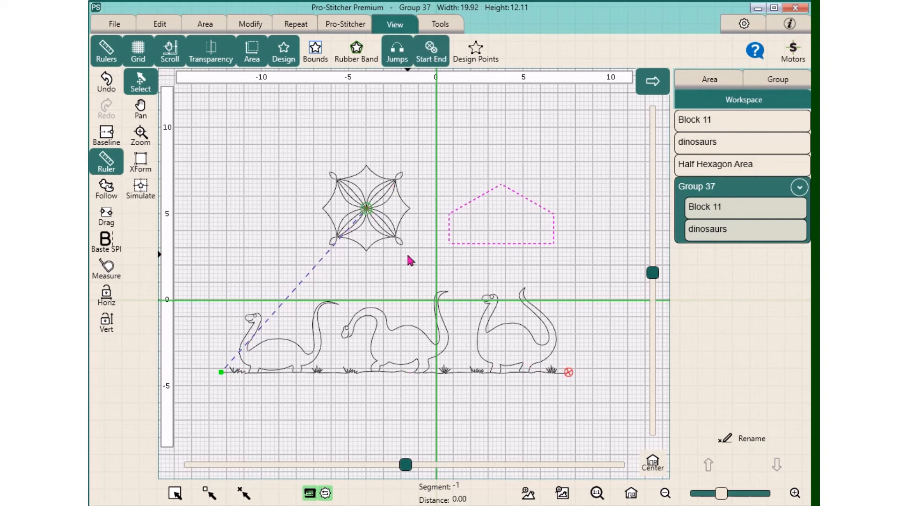
- Move the group of Block 11 and dinosaurs down so Block 11's centre sits at about -3.7, 4
{"action": "scroll", "coordinate": [395, 262], "scroll_direction": "up", "scroll_amount": 3}
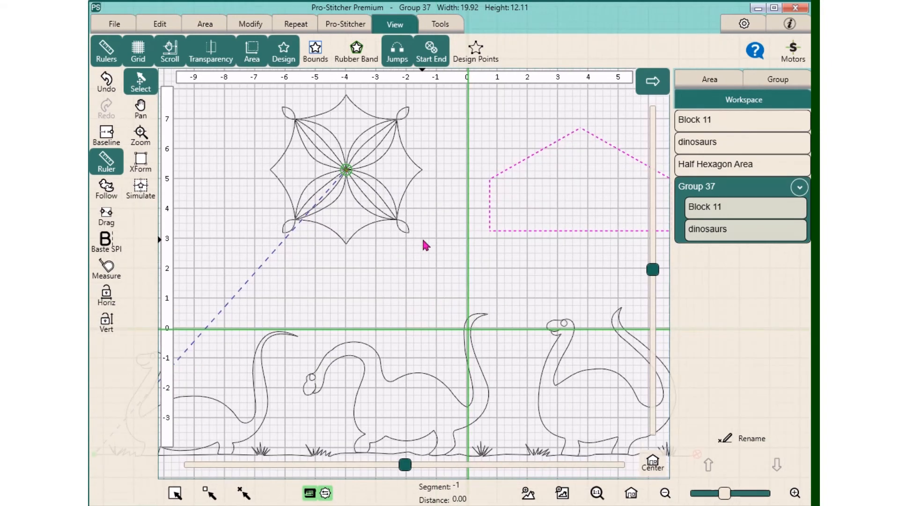
{"action": "left_click_drag", "start_coordinate": [427, 206], "coordinate": [435, 245]}
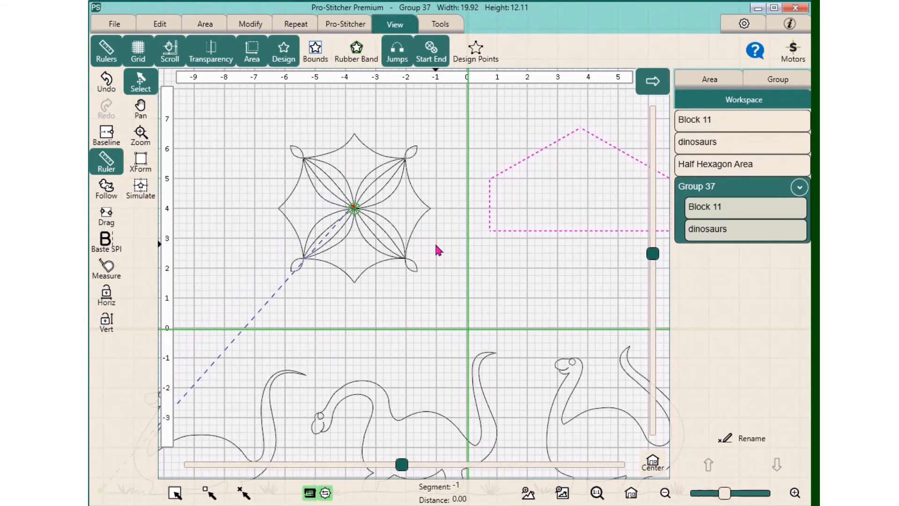
- Select Block 11 on its own, display its design points for inspection, and hide them again
{"action": "left_click", "coordinate": [375, 220]}
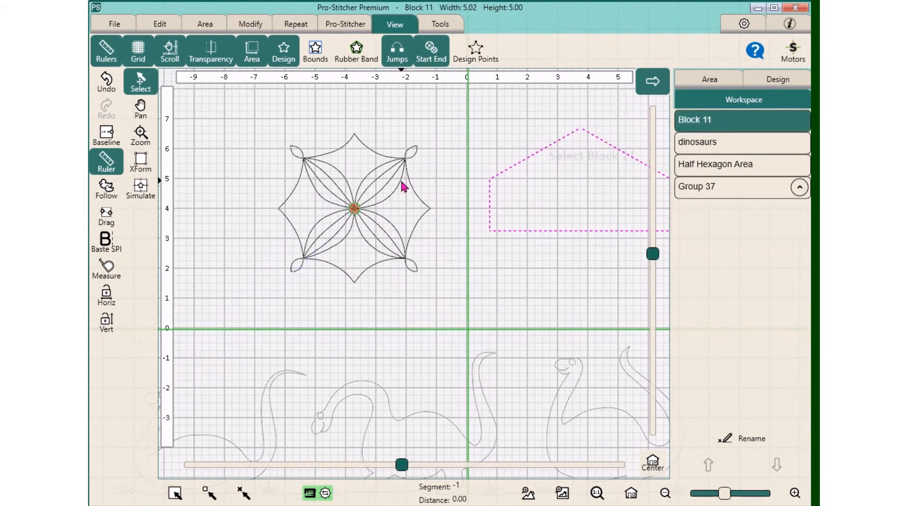
{"action": "scroll", "coordinate": [404, 184], "scroll_direction": "up", "scroll_amount": 3}
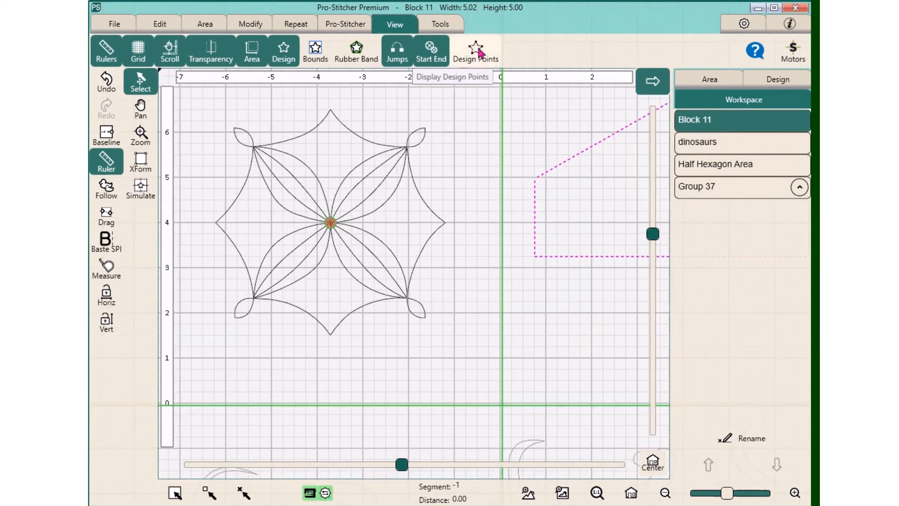
{"action": "left_click", "coordinate": [480, 54]}
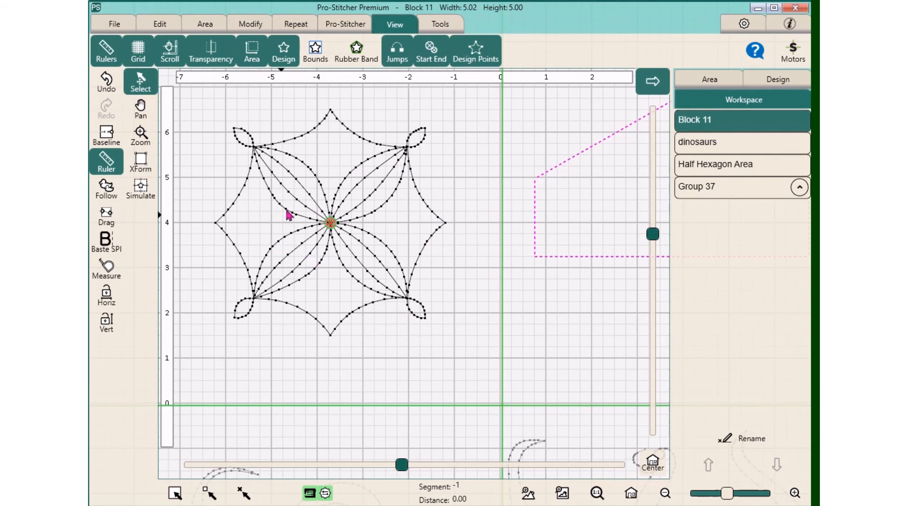
{"action": "left_click", "coordinate": [480, 64]}
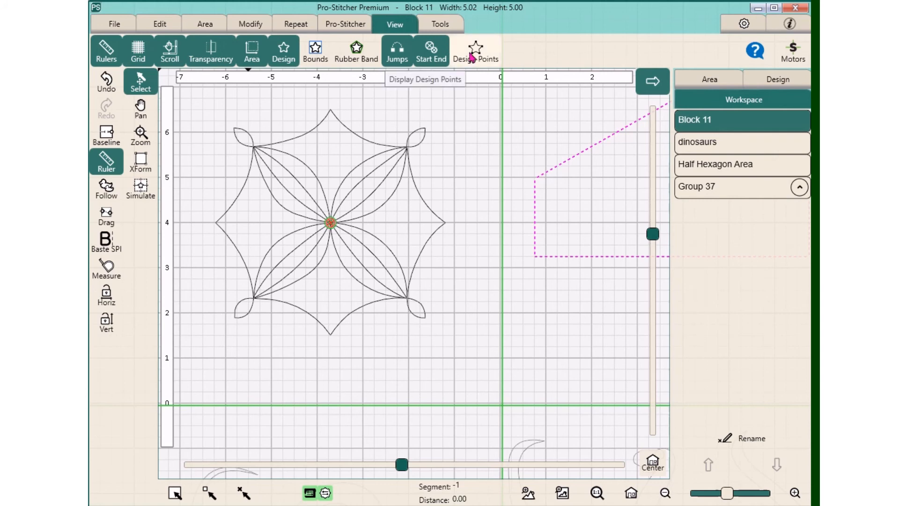
- Bring up the Art & Stitch and Designer tool options
{"action": "left_click", "coordinate": [450, 25]}
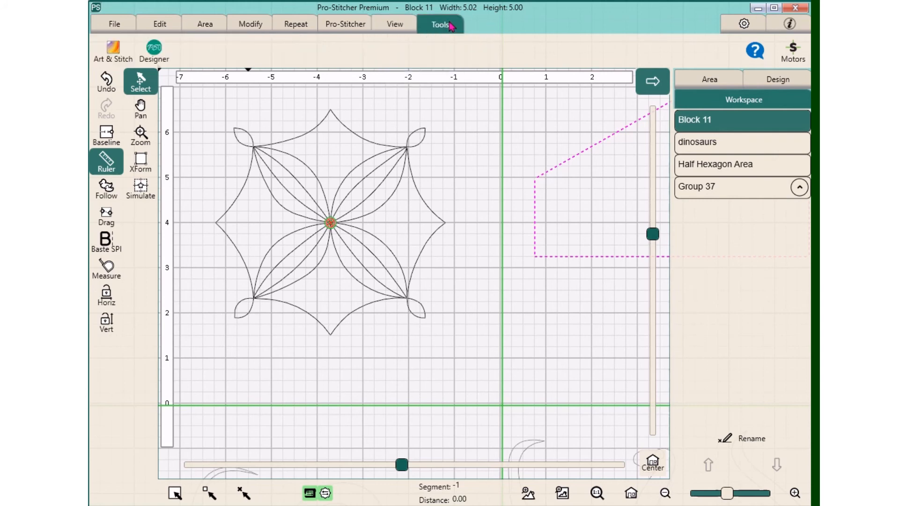